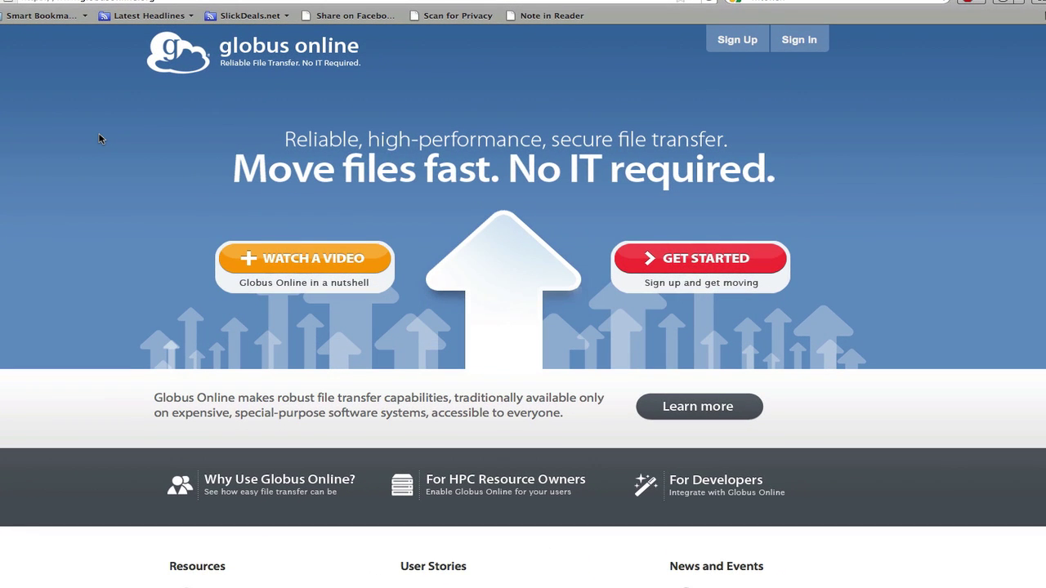
Open the Globus Online Sign Up form to create a new account.
click(740, 40)
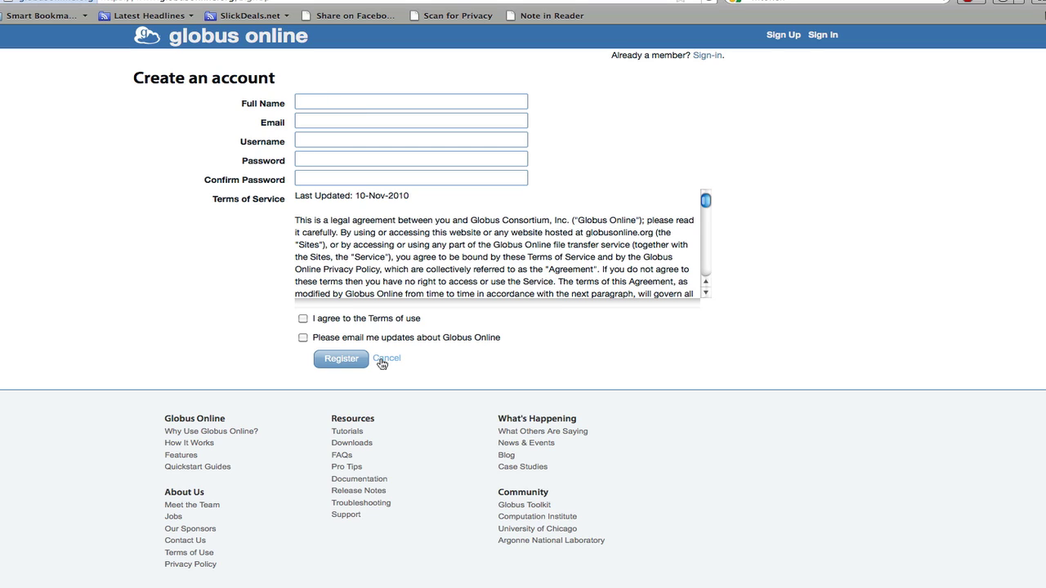
Sign in with the saved account credentials to reach the Dashboard and its transfer summary.
click(824, 39)
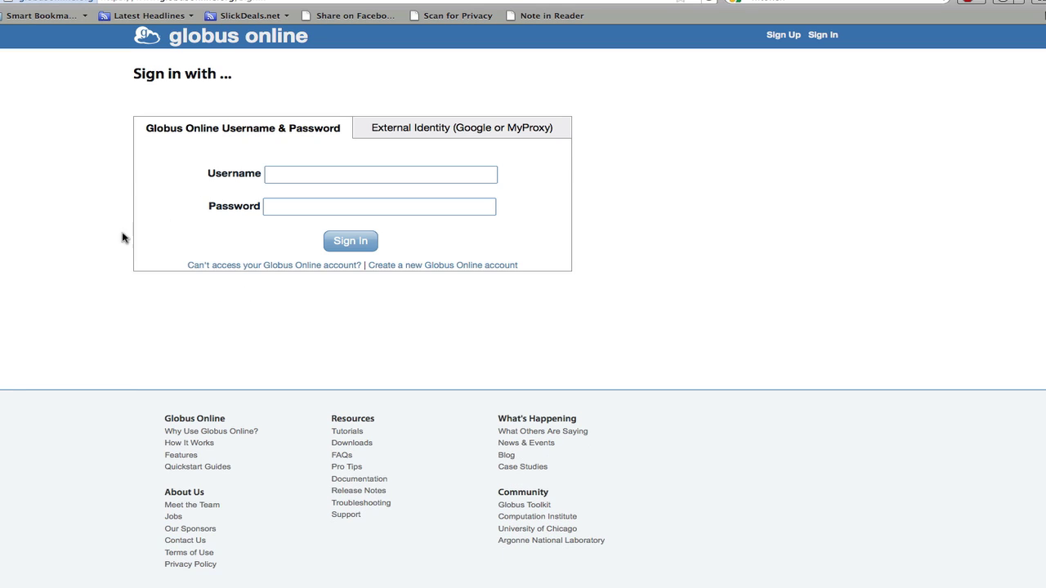
click(354, 240)
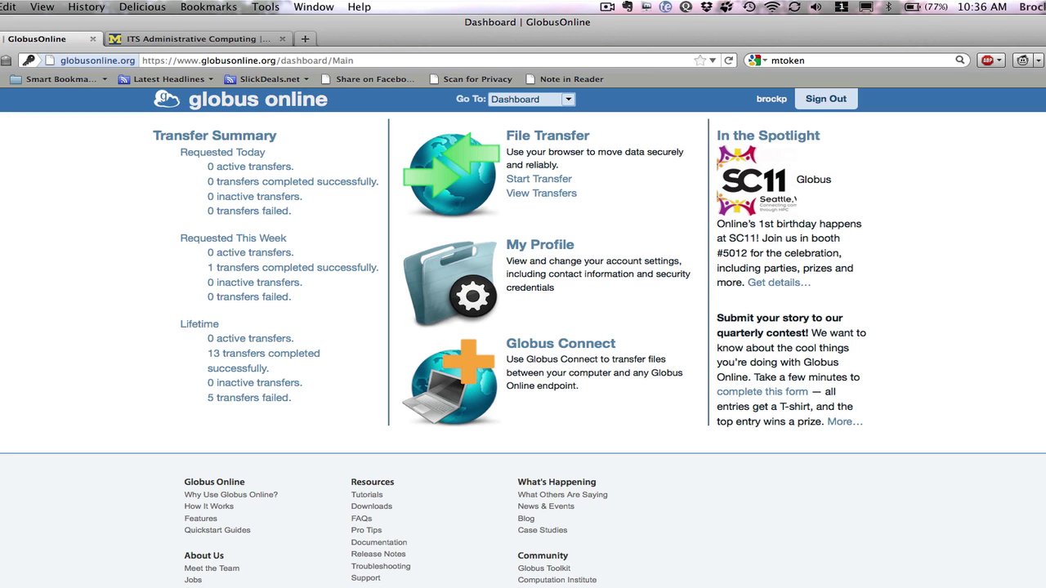
Start a transfer and activate umich#nyx as the source endpoint with the account's username and passphrase.
click(541, 183)
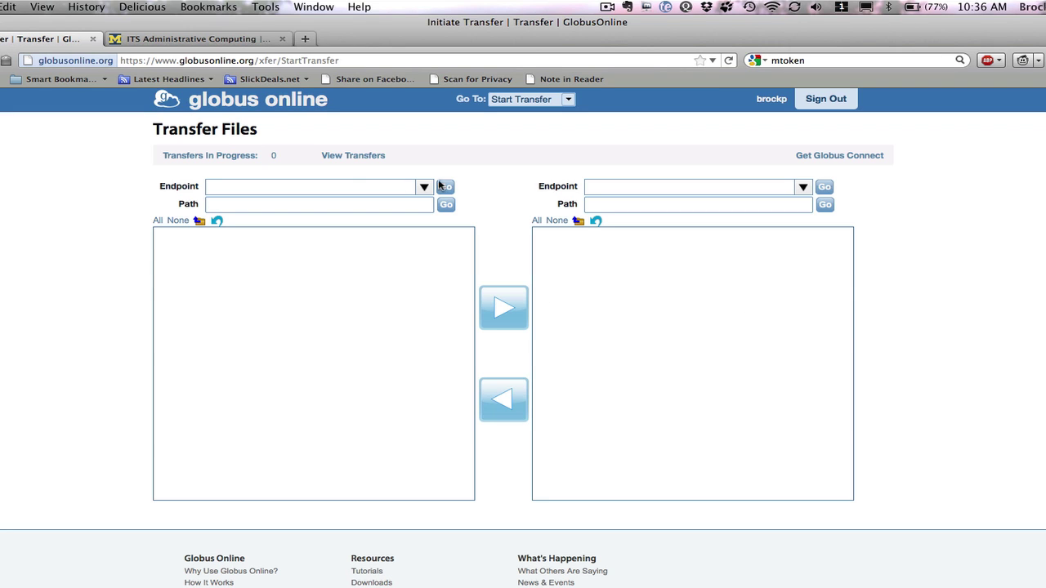
click(352, 188)
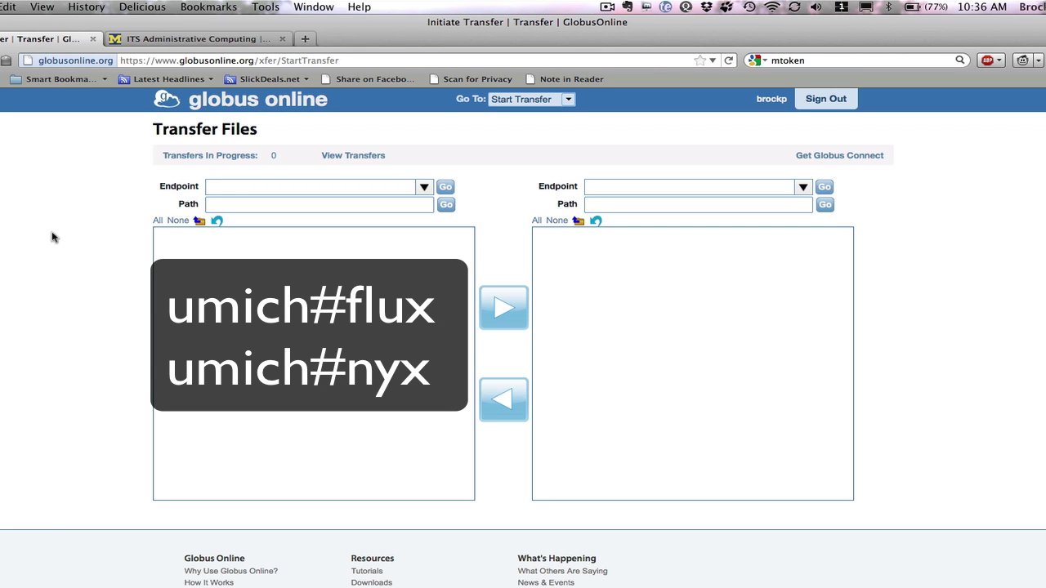
text(umich)
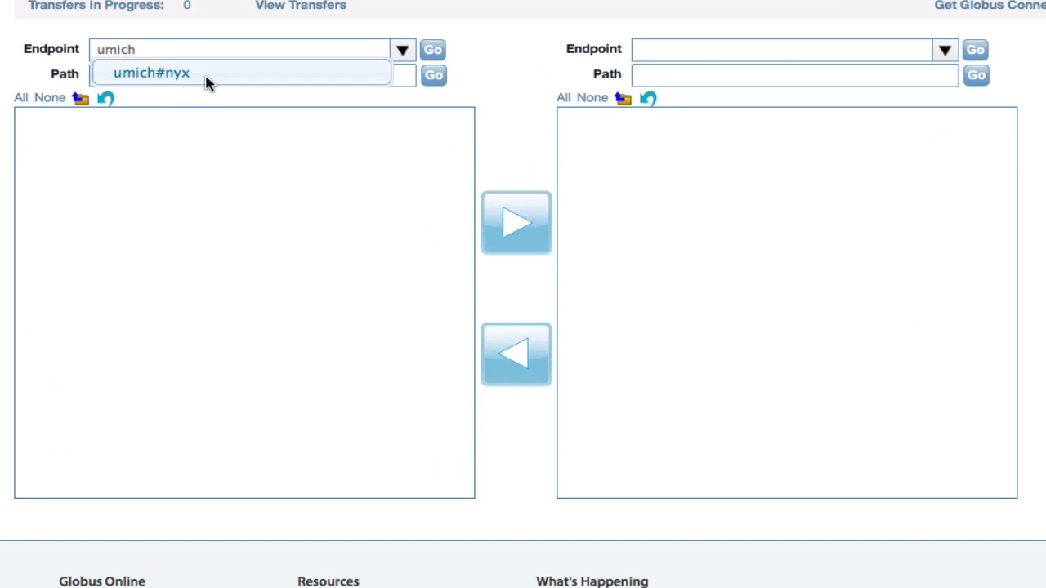
click(297, 209)
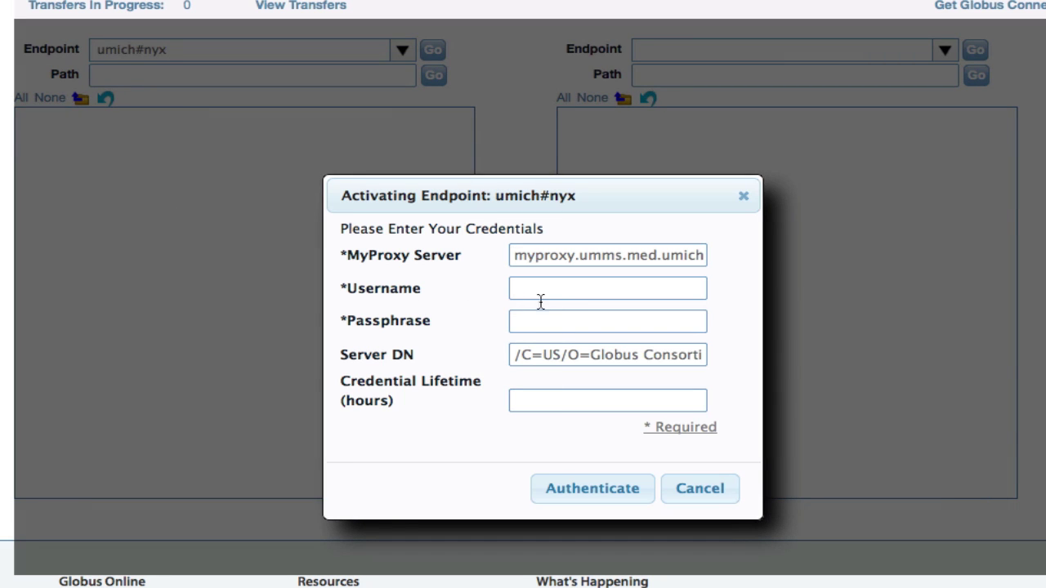
click(564, 297)
text(brockp)
key(Tab)
text(**********)
click(593, 488)
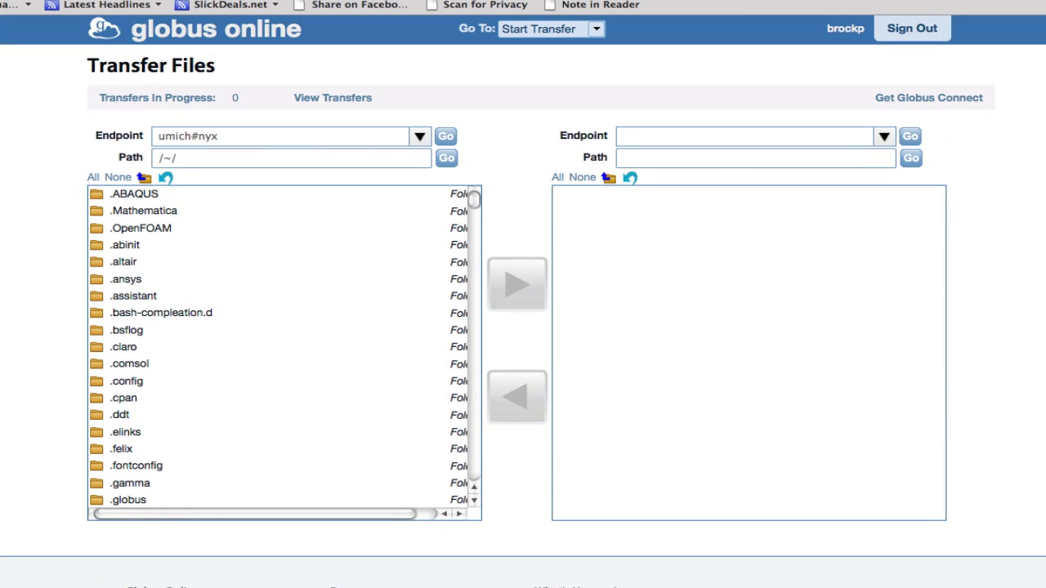
Change the source path to the user's folder under /nobackup and load its listing.
scroll(217, 339, down, 15)
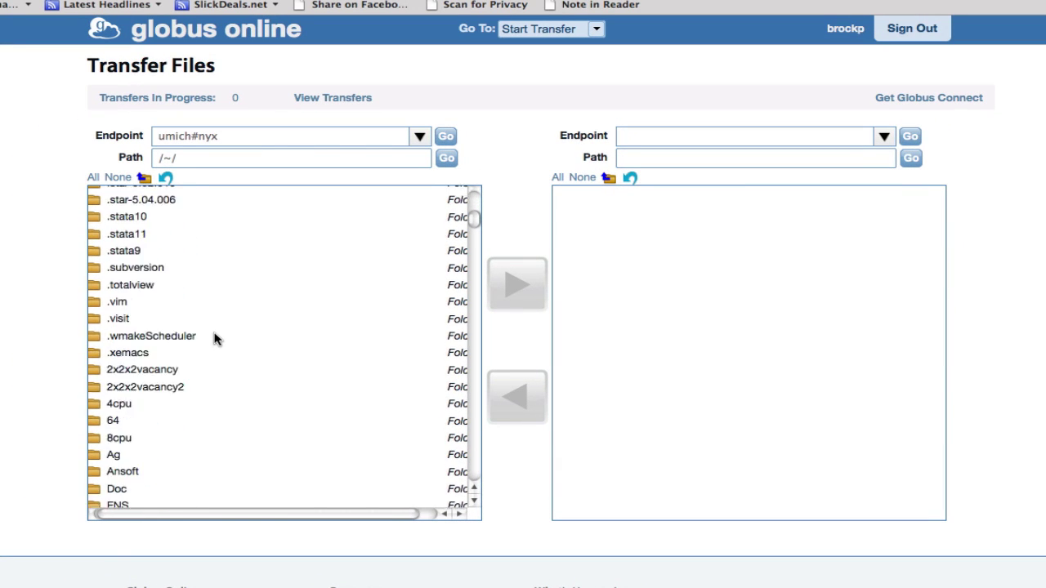
scroll(217, 340, up, 20)
click(208, 158)
key(BackSpace)
key(BackSpace)
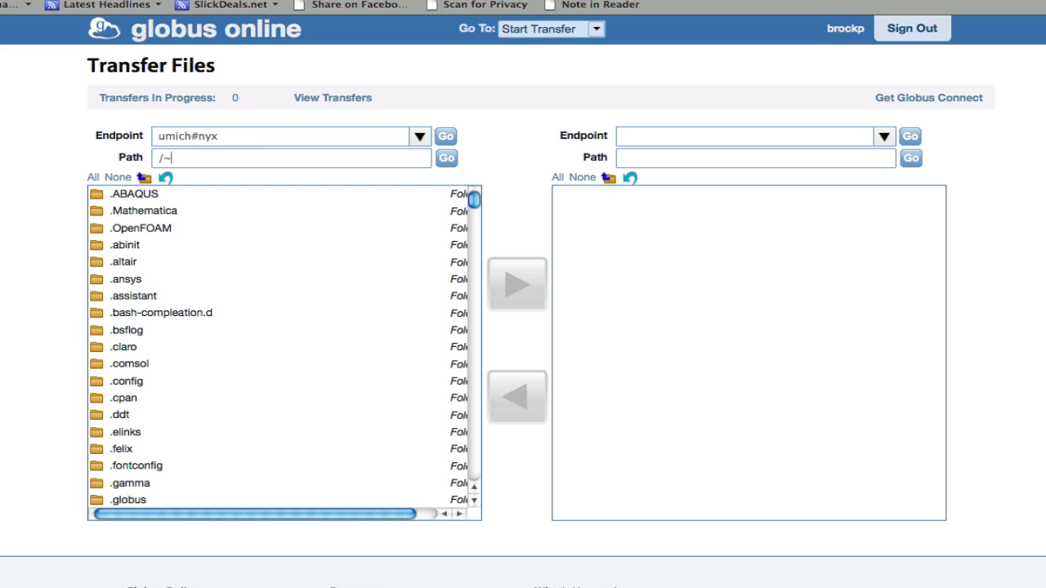
text(nobackup/brockp)
key(Return)
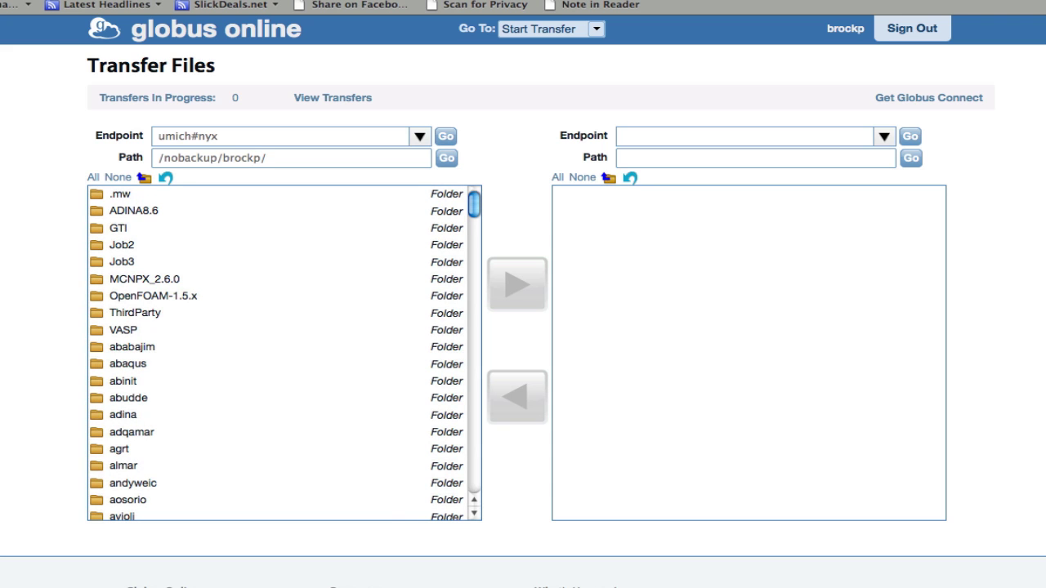
Choose xsede#ranger as the destination endpoint.
click(884, 137)
scroll(800, 216, down, 10)
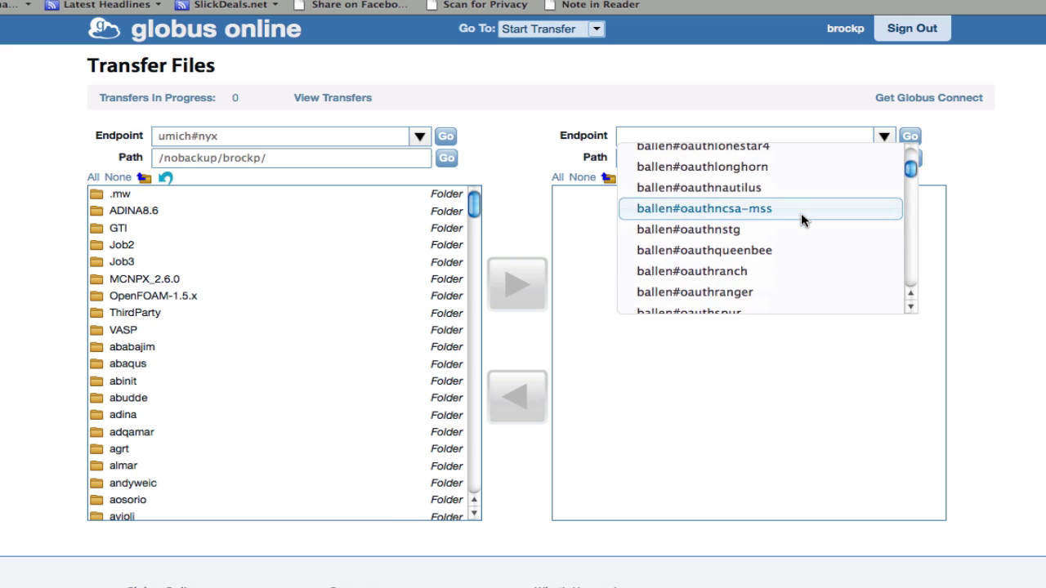
scroll(700, 269, down, 5)
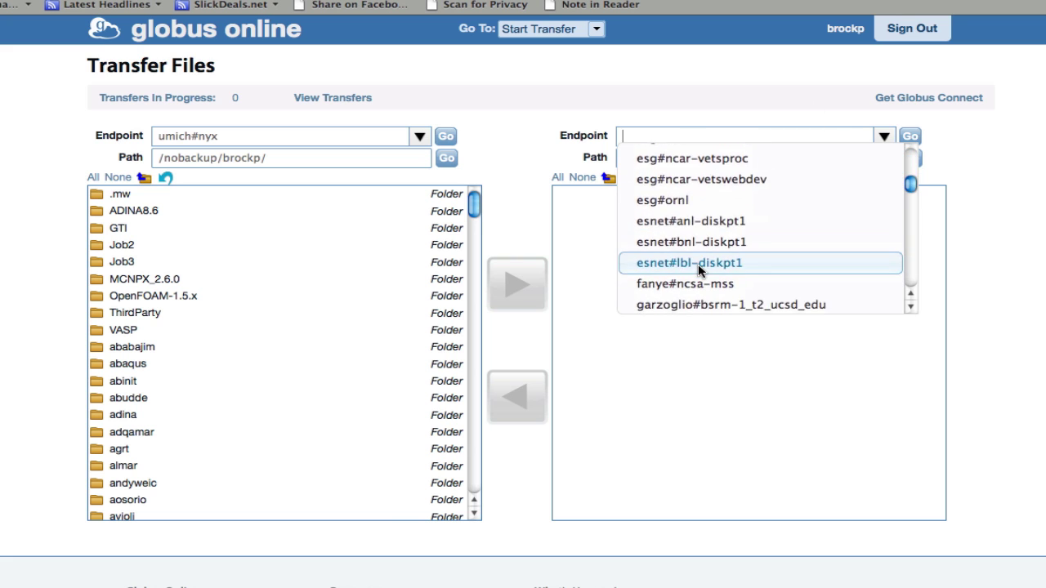
scroll(697, 270, down, 5)
click(681, 124)
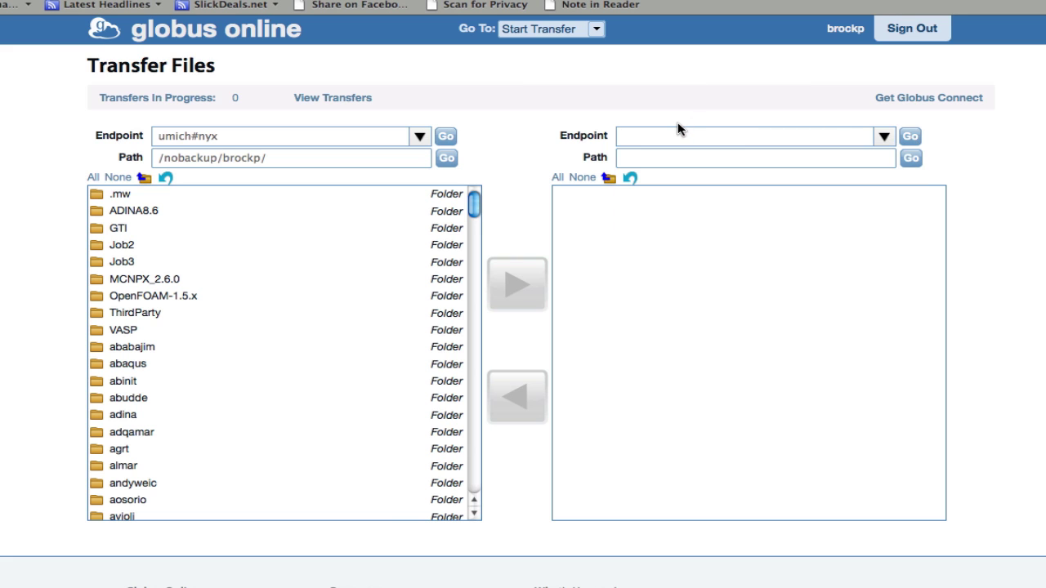
click(675, 135)
text(xsede#)
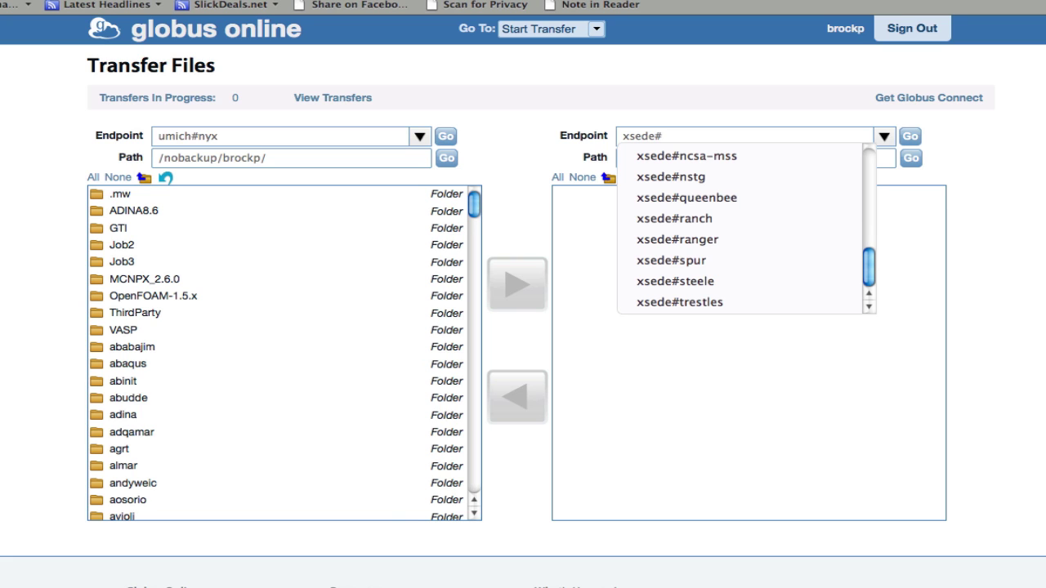
text(ranger)
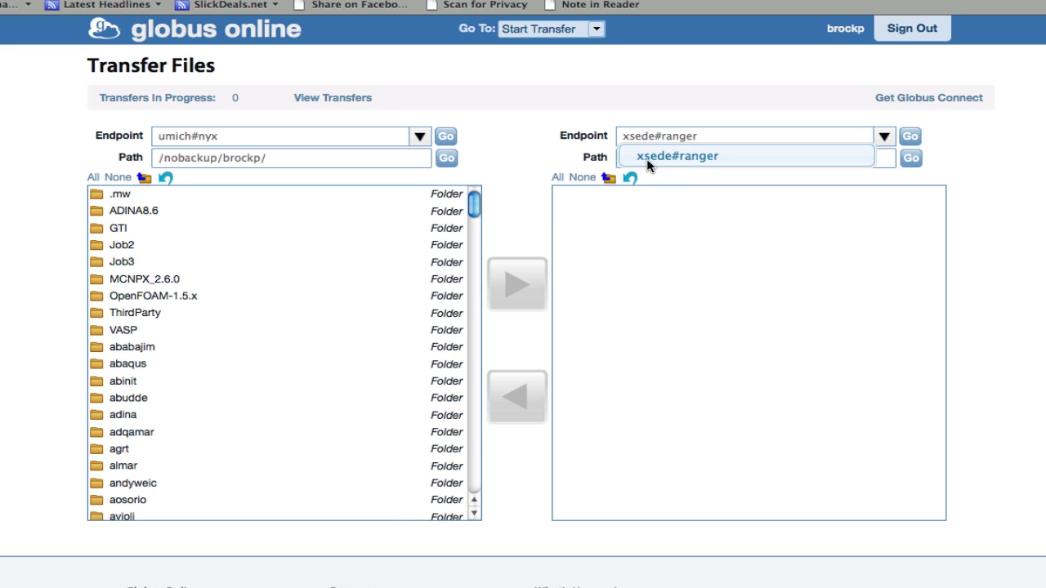
click(647, 165)
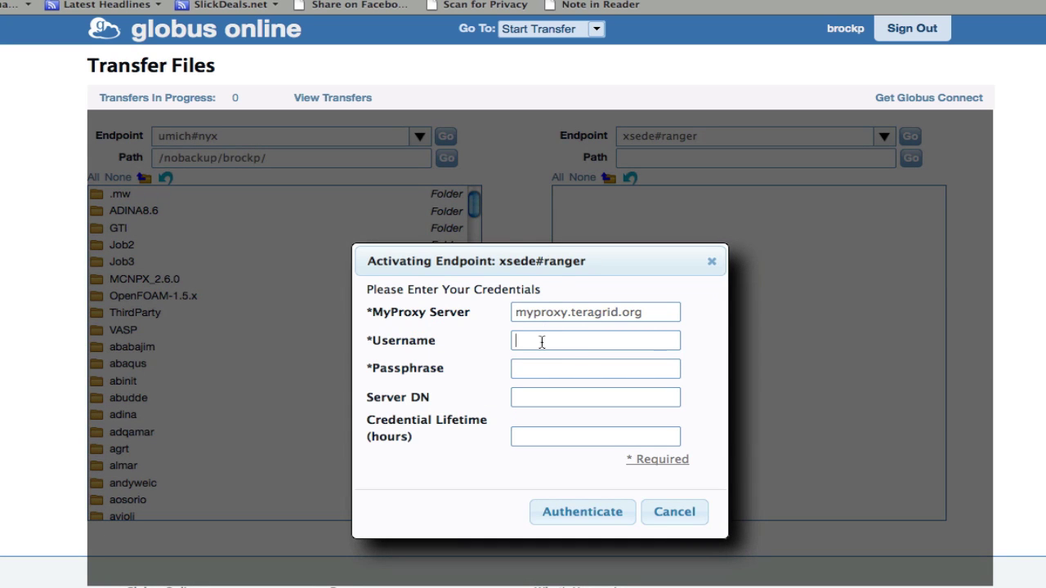
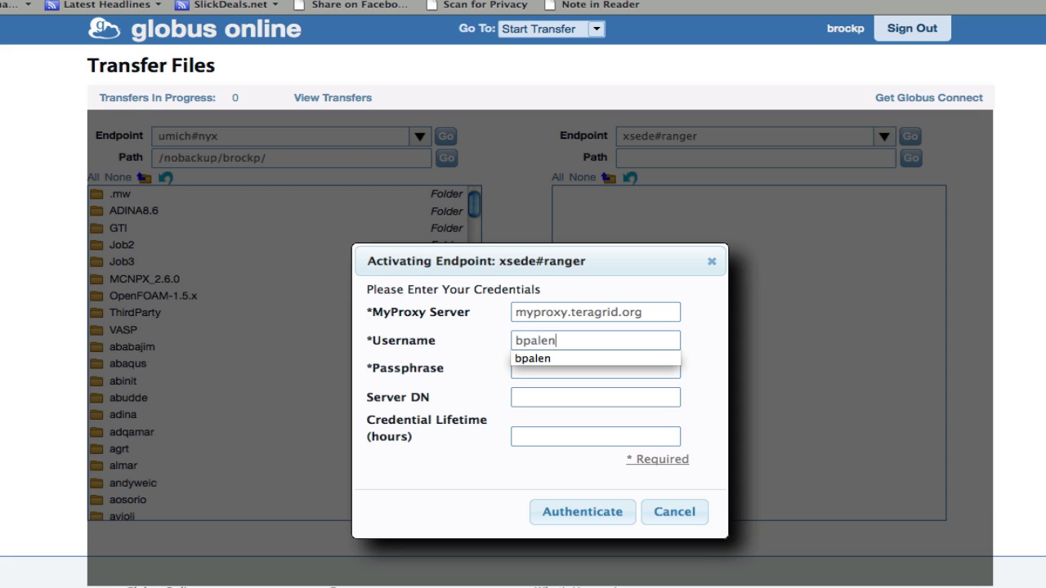
Authenticate to xsede#ranger with the MyProxy username and passphrase.
key(Tab)
text(********)
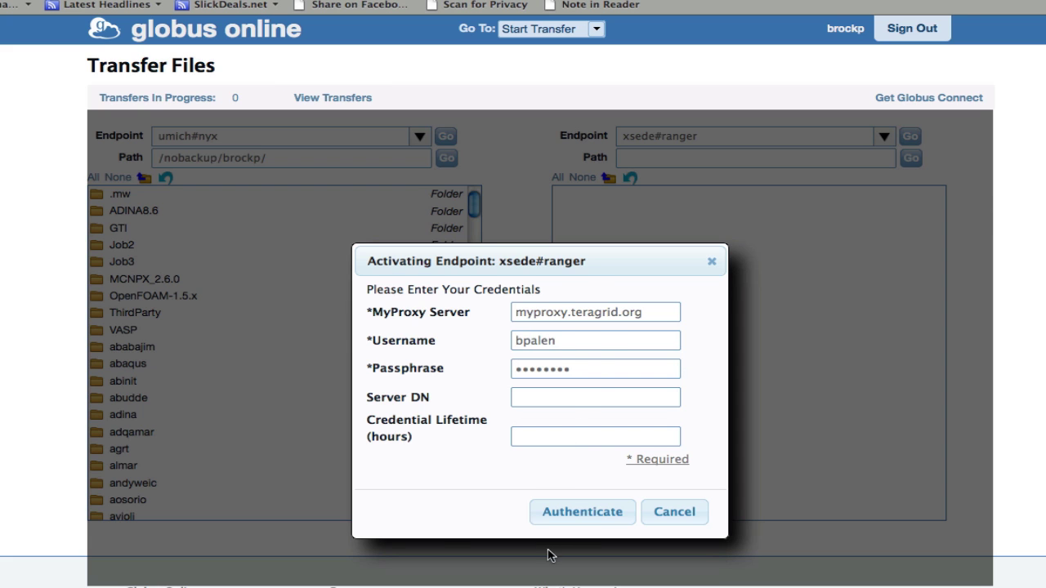
click(562, 511)
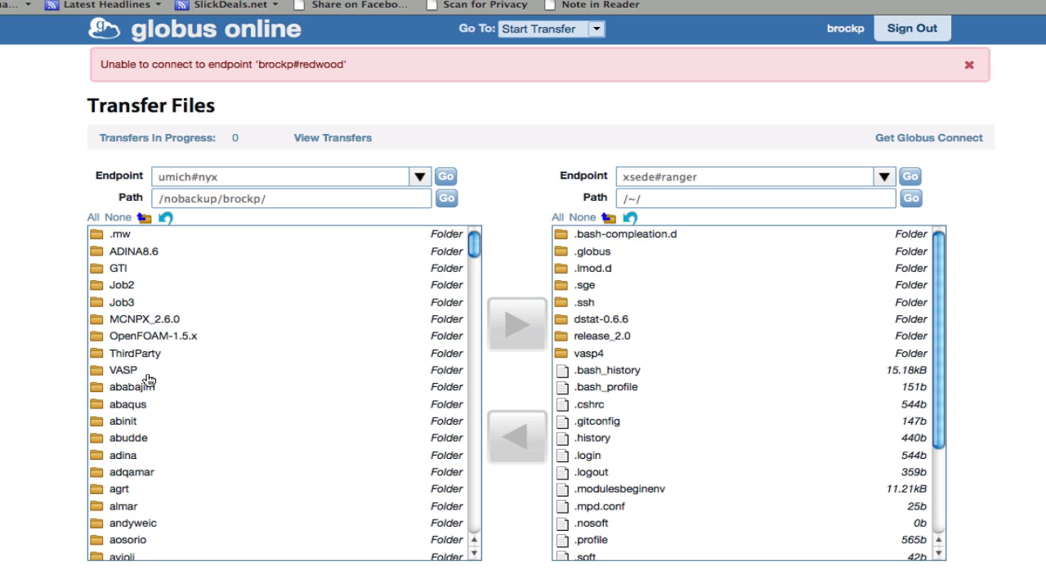
Send comsol from umich#nyx to xsede#ranger, and dstat-0.6.6 from xsede#ranger to umich#nyx.
scroll(149, 379, down, 3)
scroll(129, 347, down, 5)
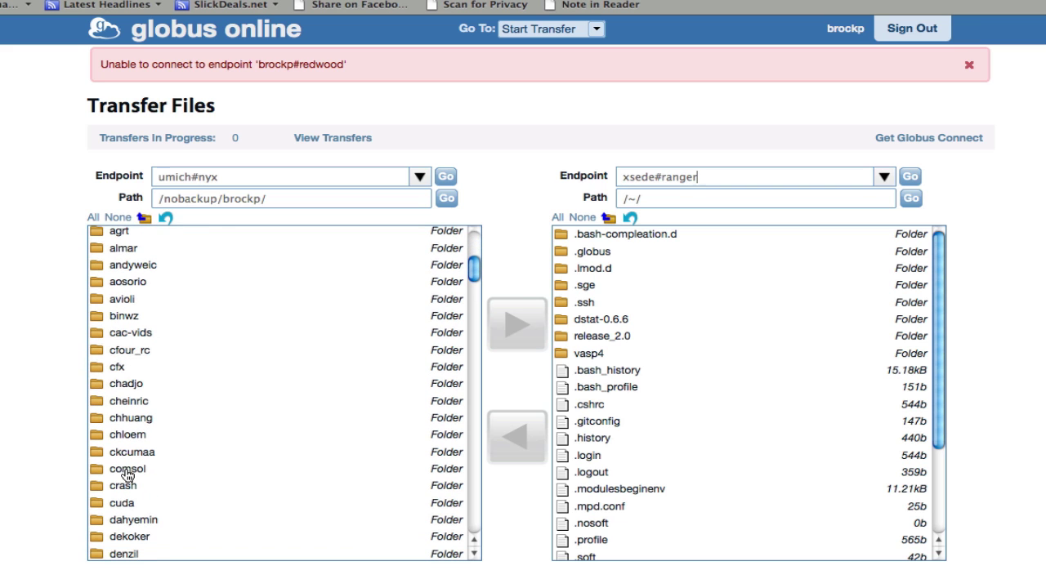
click(127, 472)
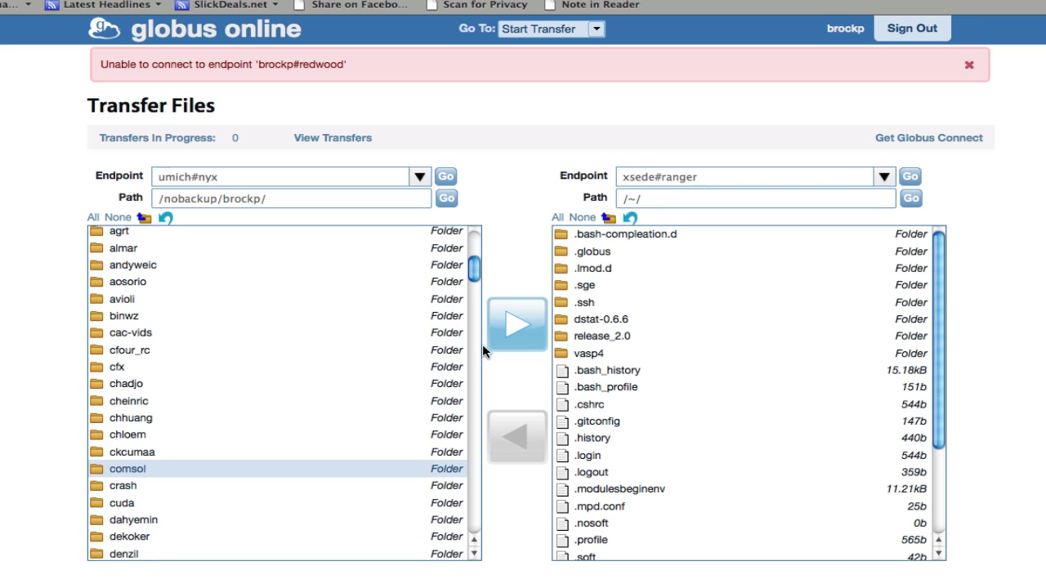
click(516, 320)
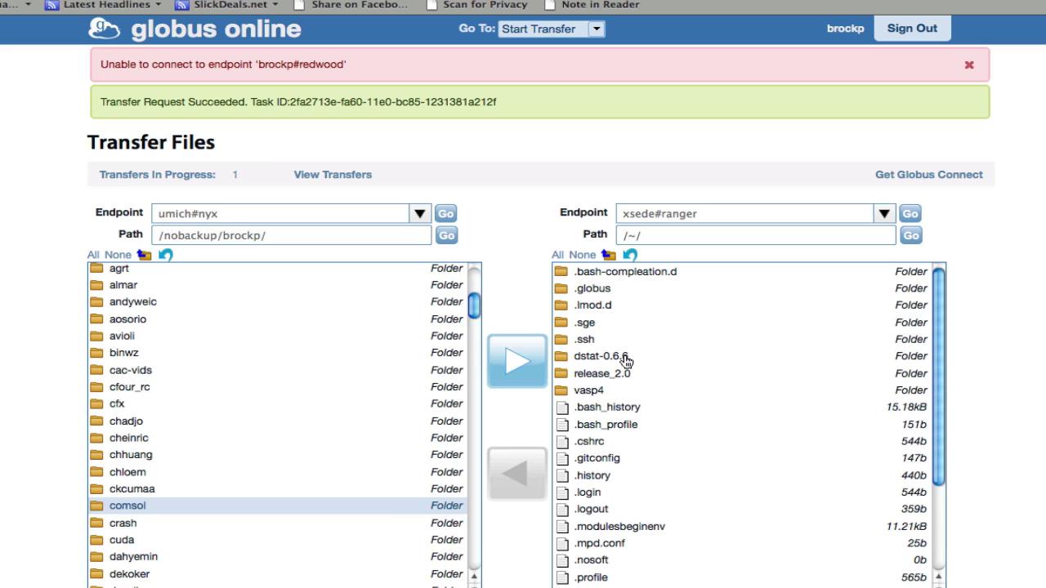
click(589, 323)
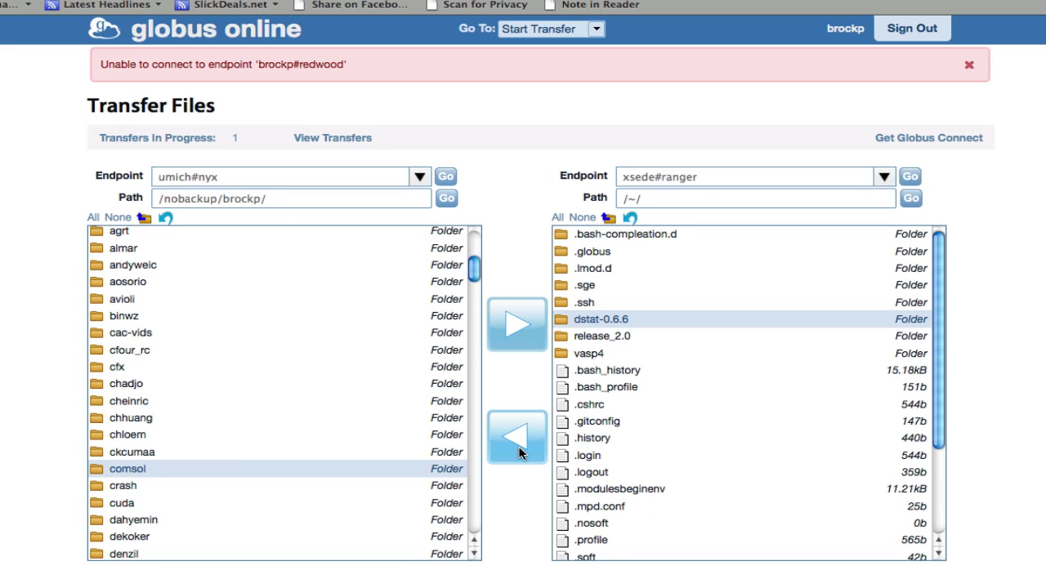
click(520, 463)
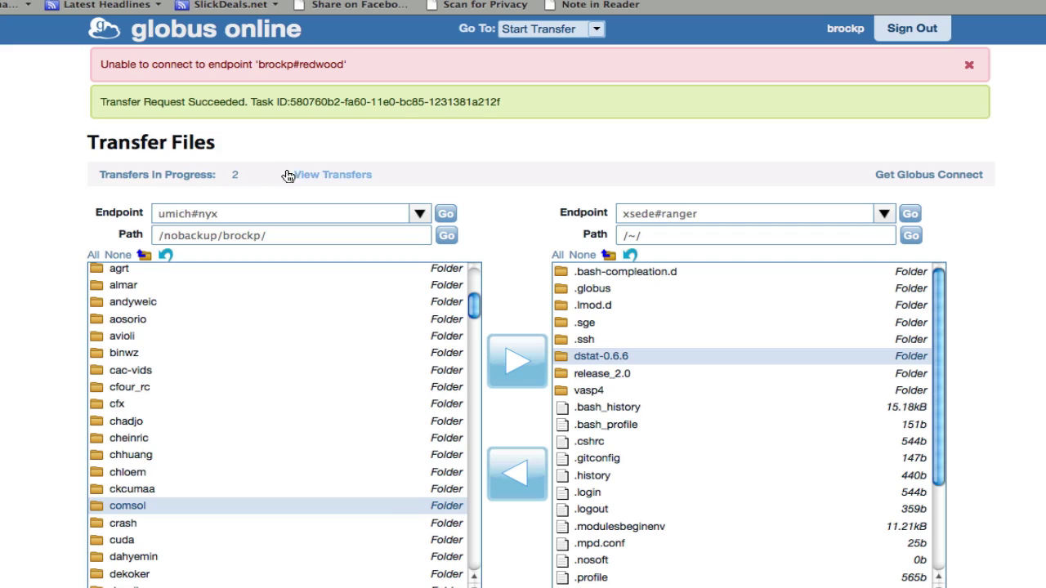
Review the two new transfers in Transfer Activity and inspect the newest task's details.
click(306, 178)
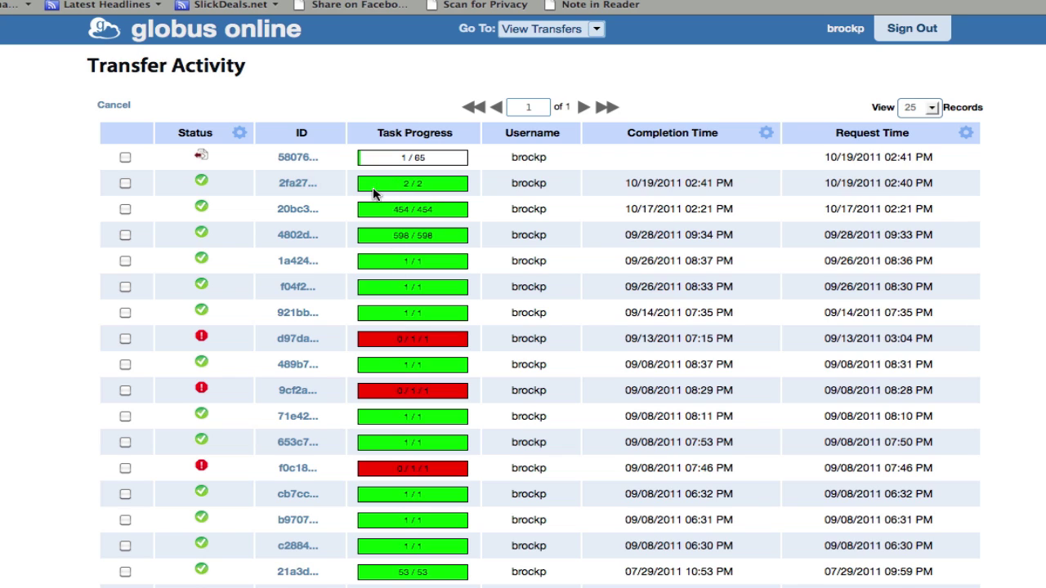
click(300, 160)
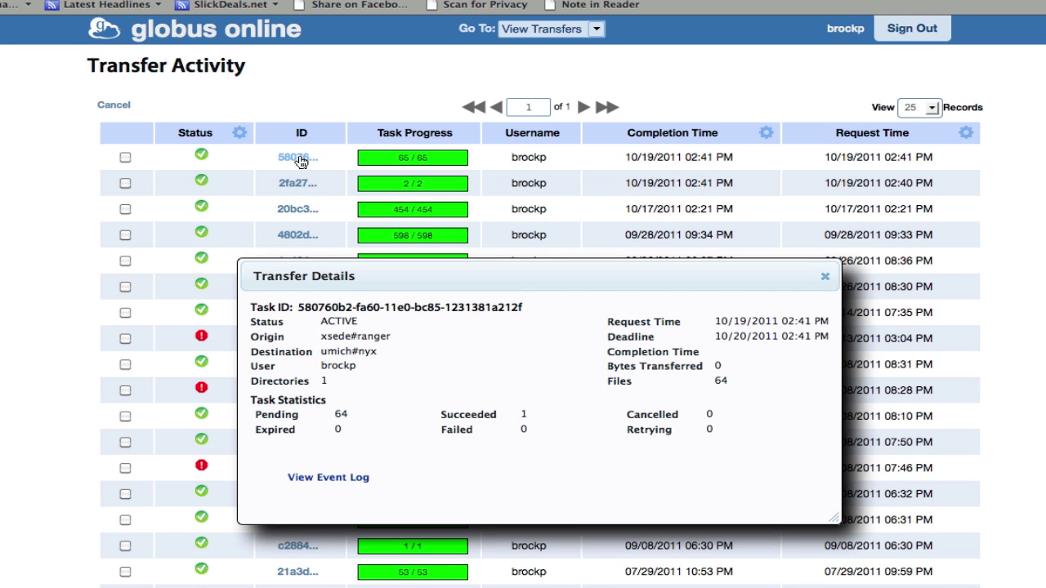
click(824, 277)
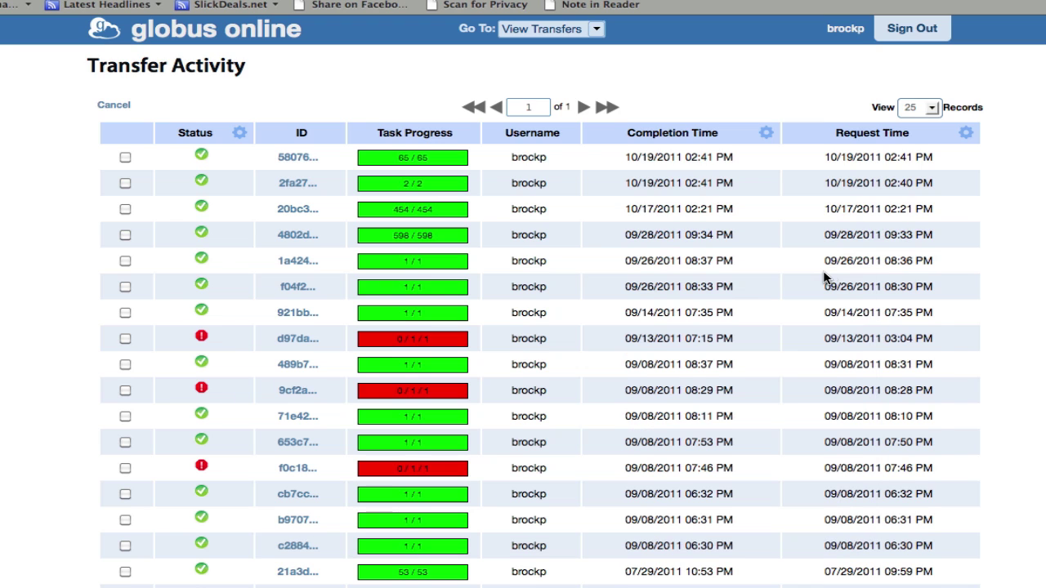
click(911, 36)
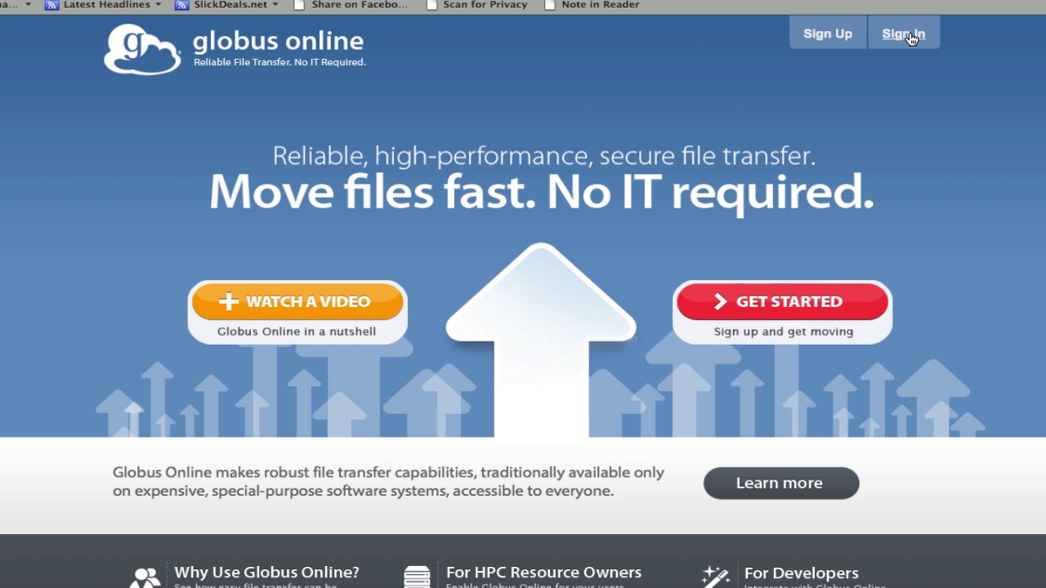